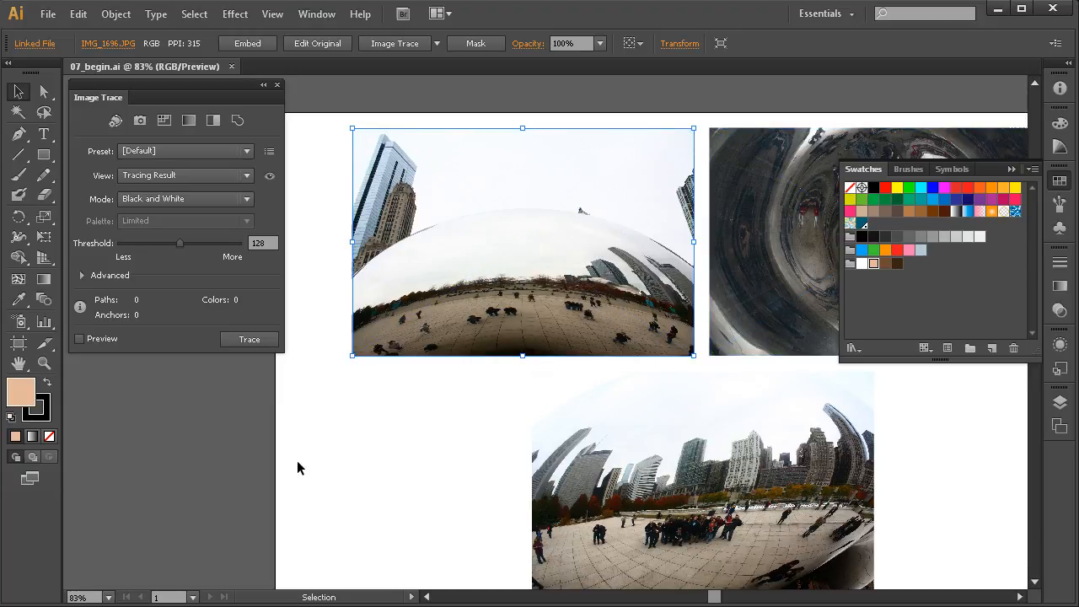
- Trace the selected upper-left photo of the reflective dome with the 3 Colors image trace preset
click(1059, 180)
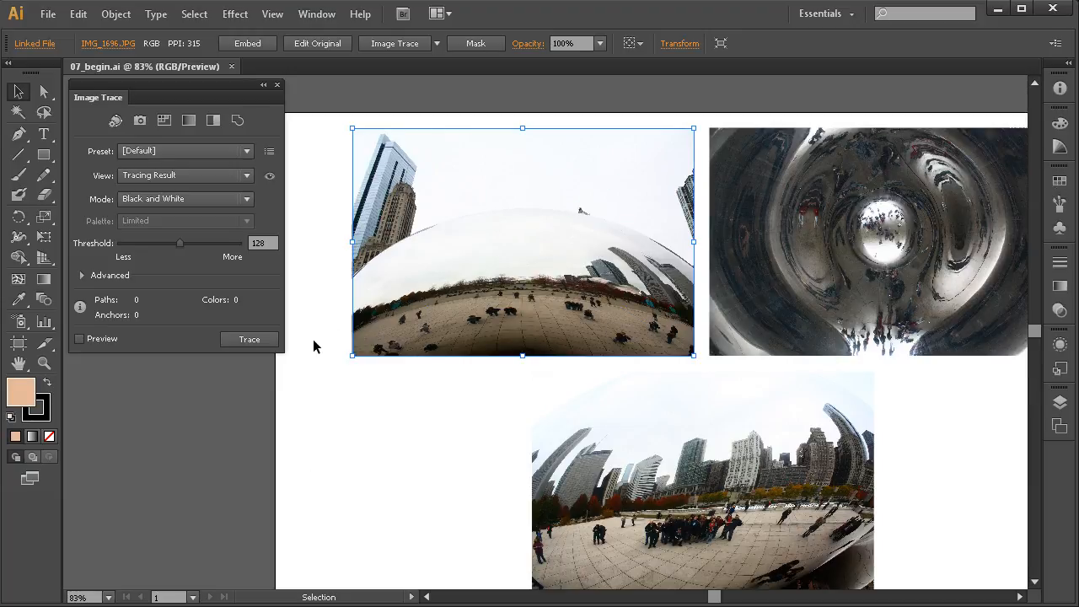
key(space)
drag(440, 401, 425, 414)
drag(754, 123, 296, 481)
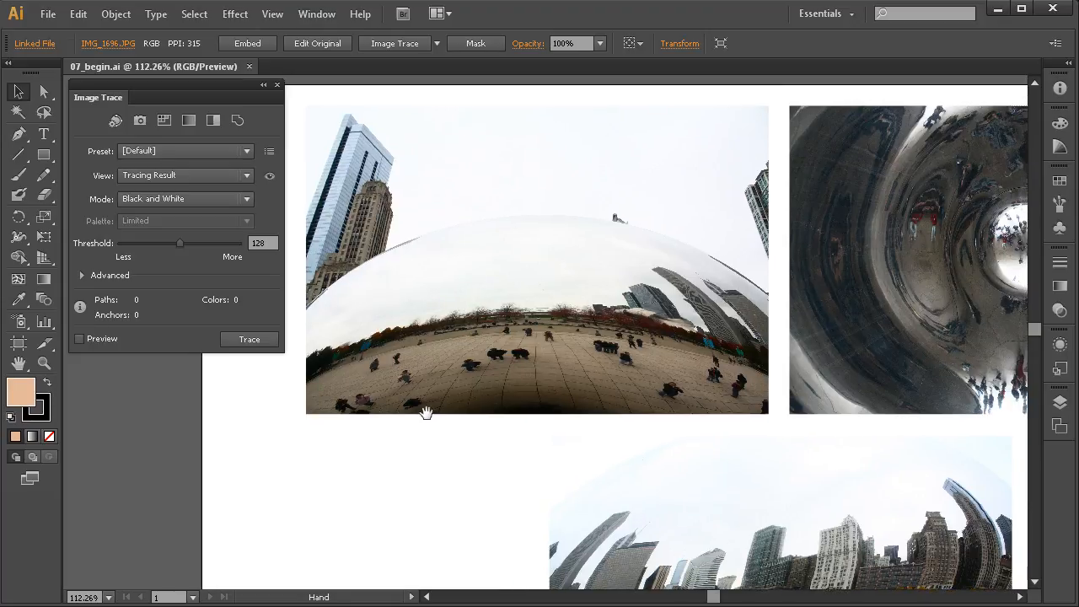
click(247, 151)
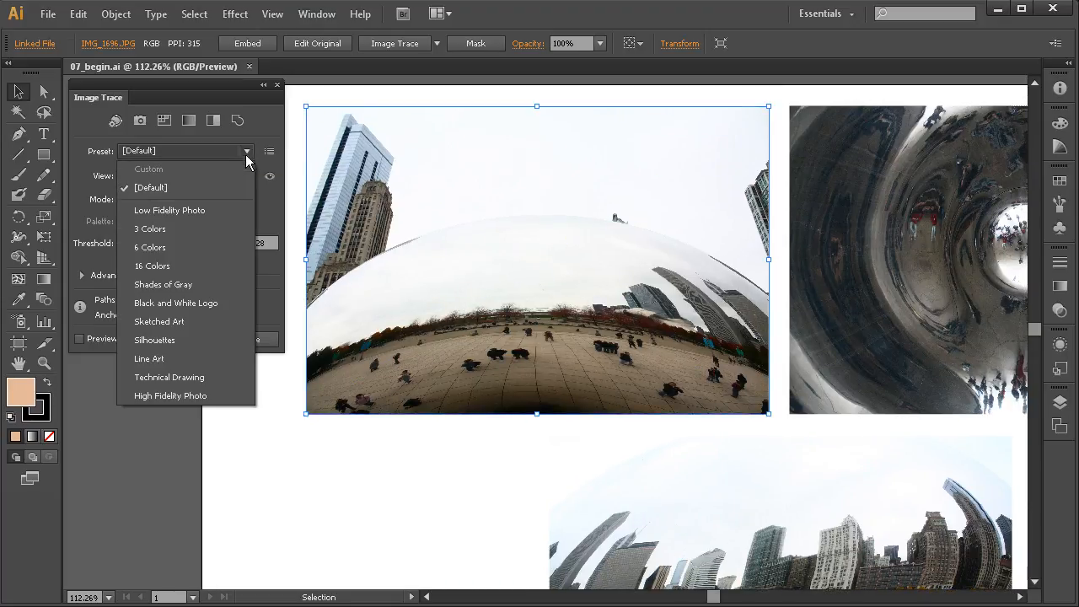
click(165, 230)
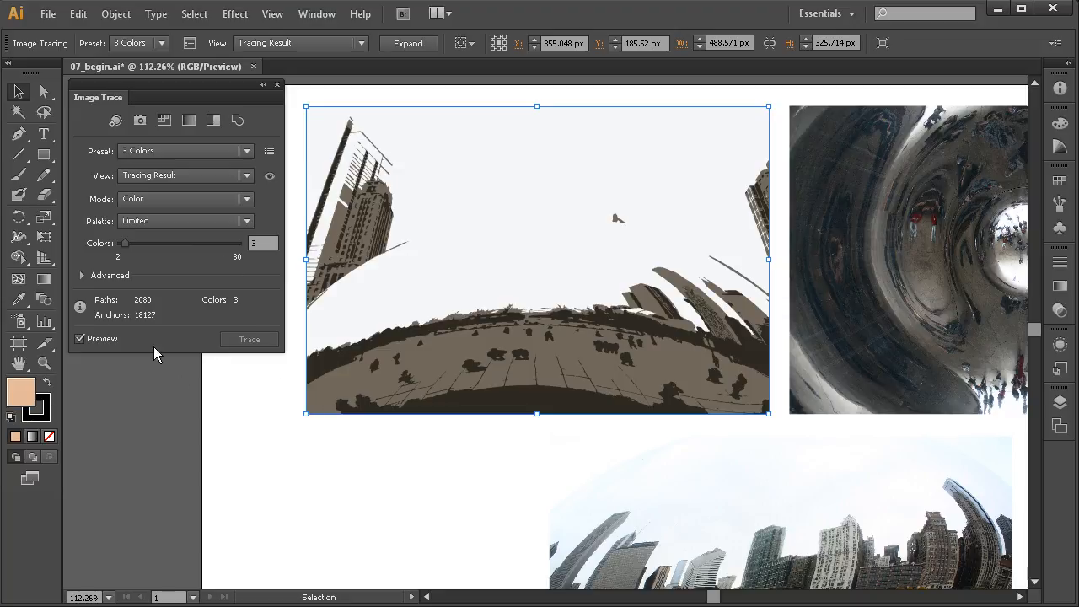
- Turn off the trace preview and limit the tracing palette to the Chicago color group from the Document Library
click(96, 337)
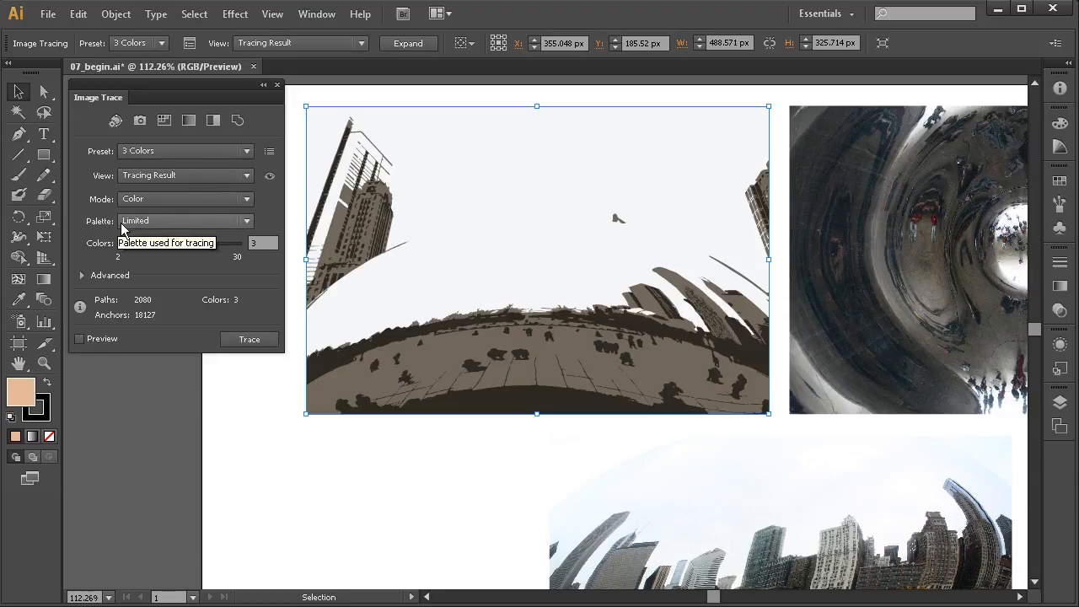
click(244, 221)
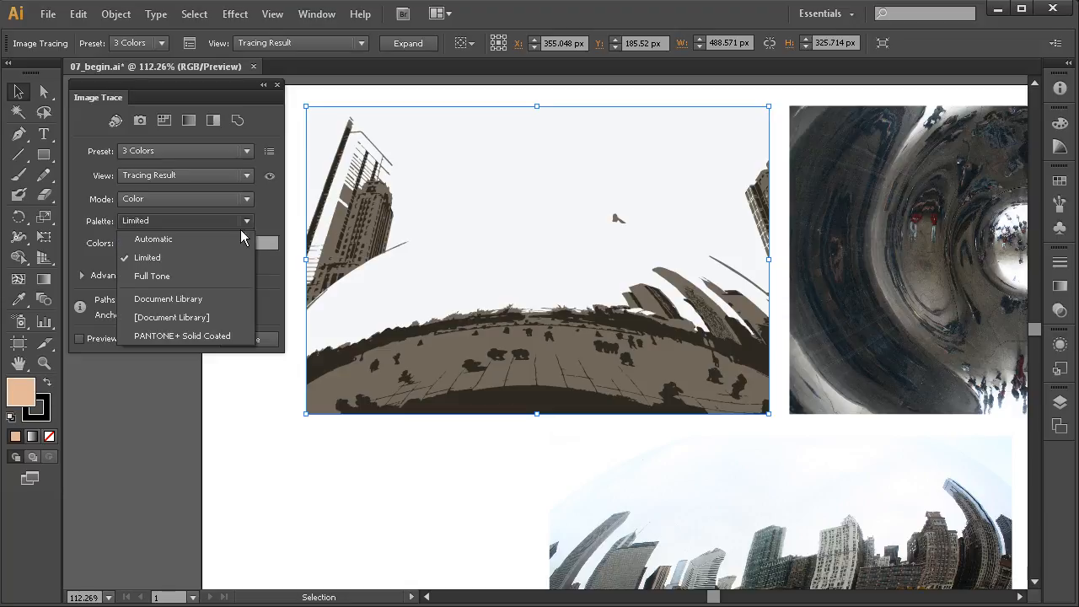
click(186, 301)
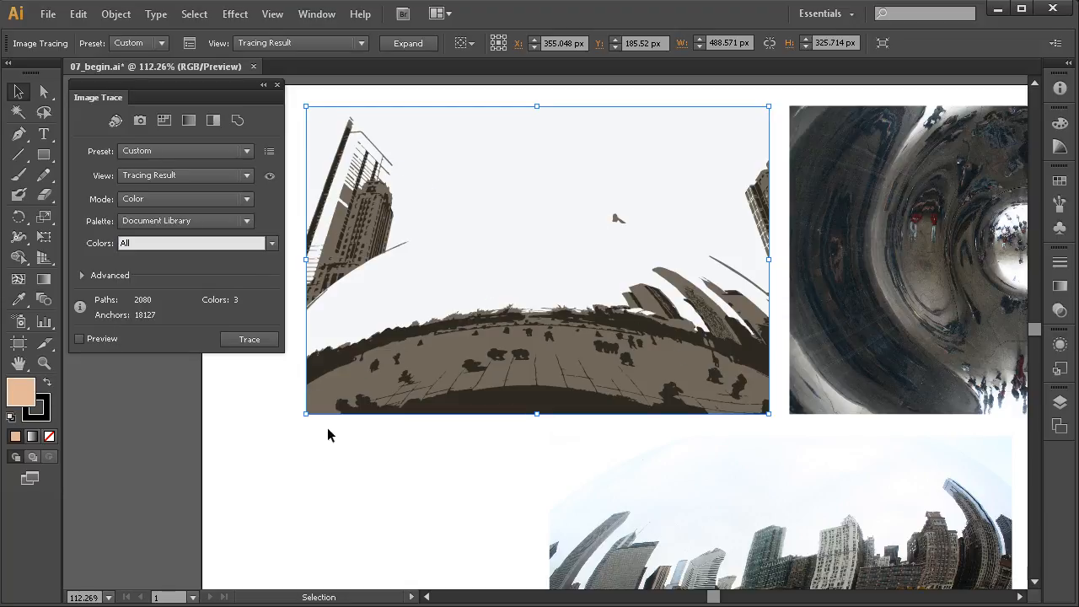
click(271, 243)
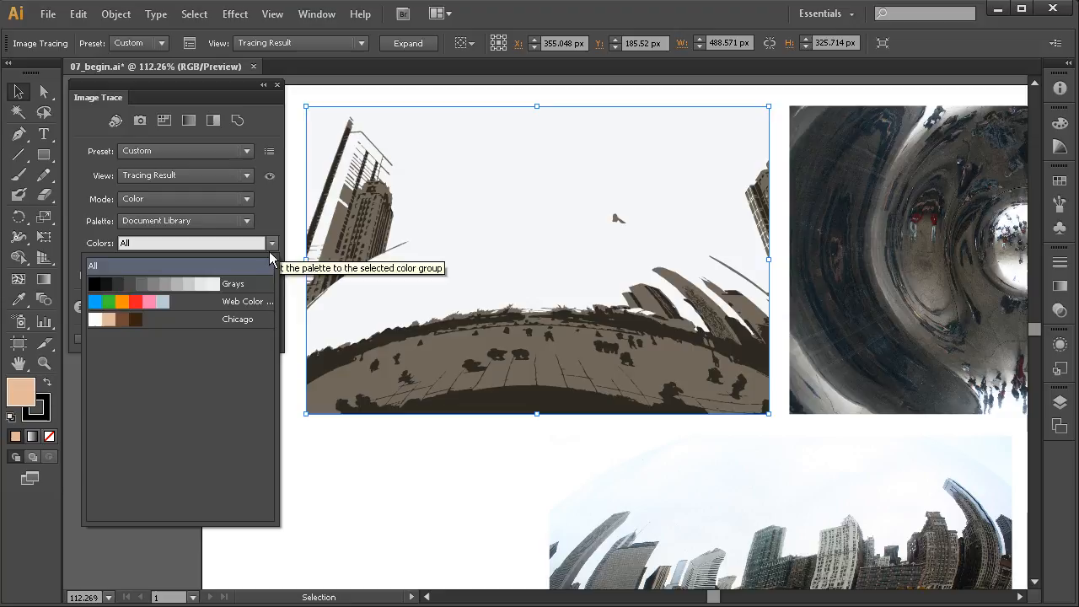
click(202, 317)
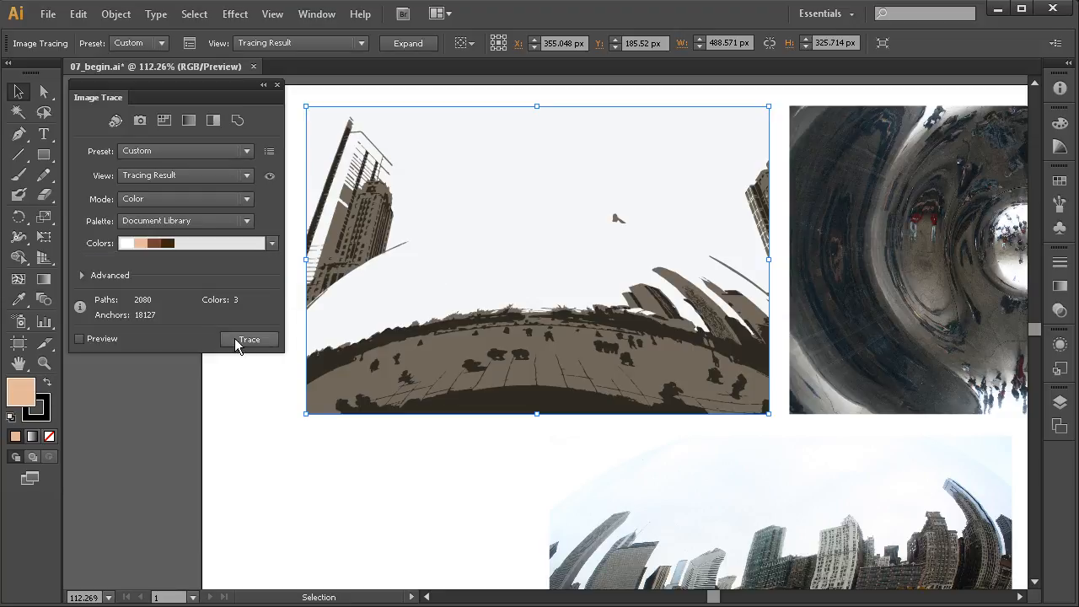
- Ignore white in the trace, set Paths to 75%, Corners to 35% and Noise to 5 px, and preview the result
click(82, 275)
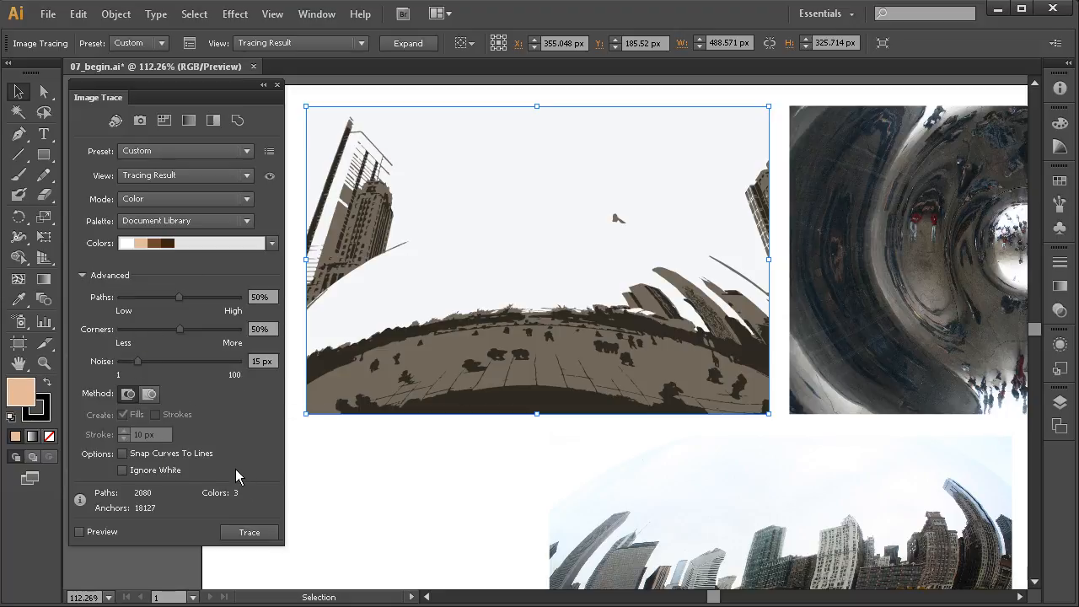
click(124, 470)
click(183, 297)
drag(195, 296, 210, 297)
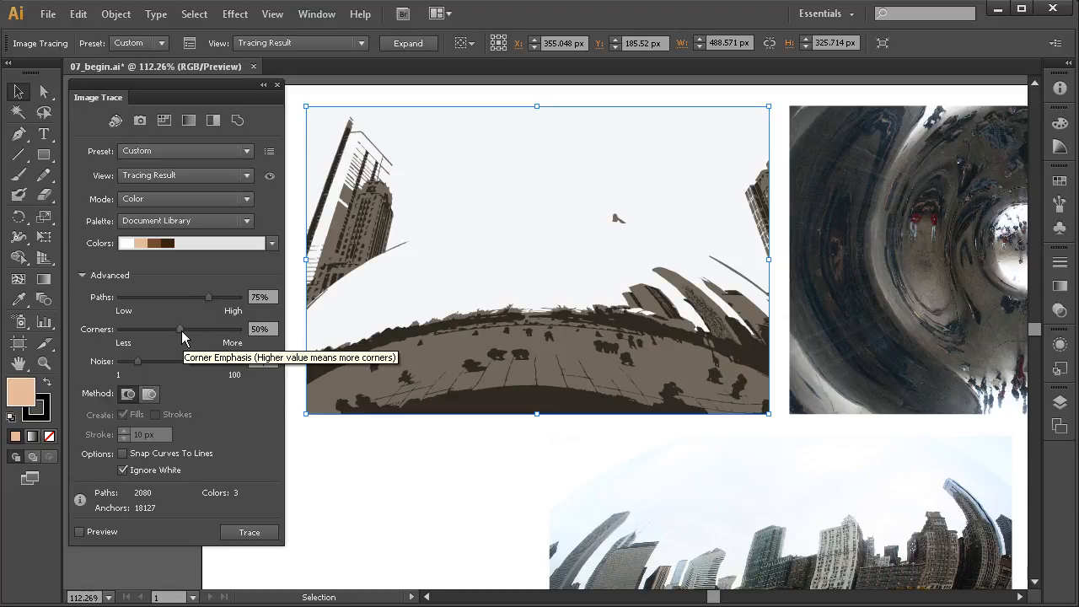
drag(181, 329, 168, 328)
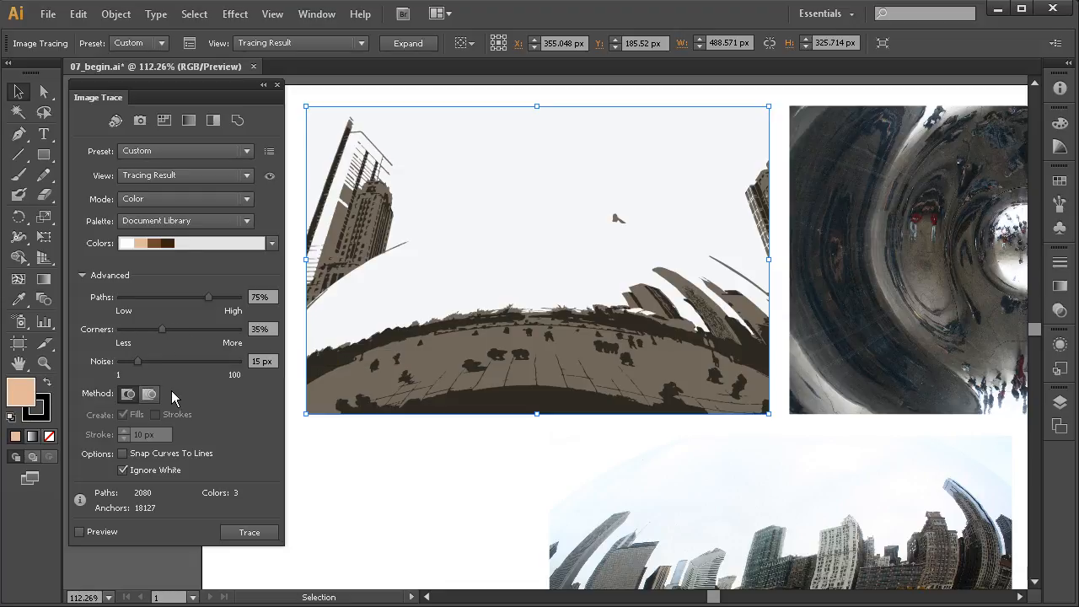
drag(138, 361, 128, 361)
click(108, 532)
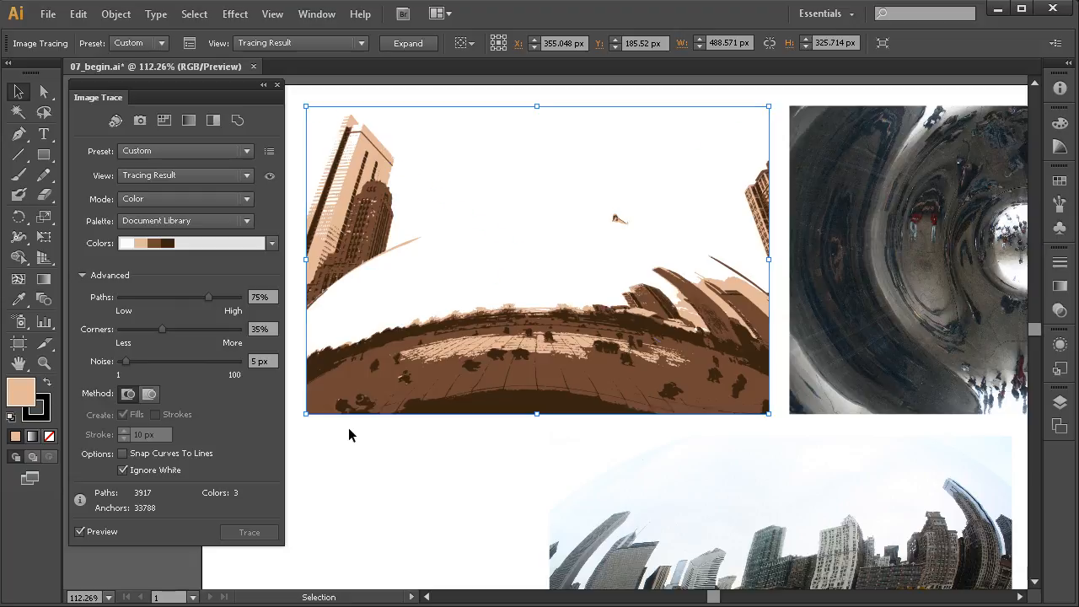
- Save the current tracing settings as a new preset named Chicago and check it in the preset list
click(265, 154)
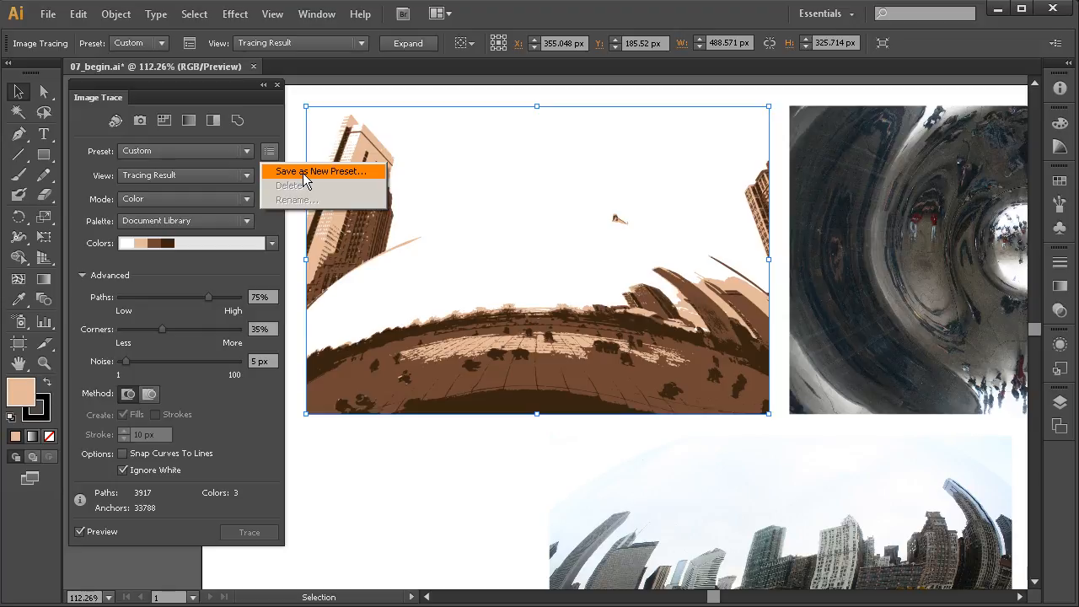
click(304, 173)
drag(398, 351, 428, 220)
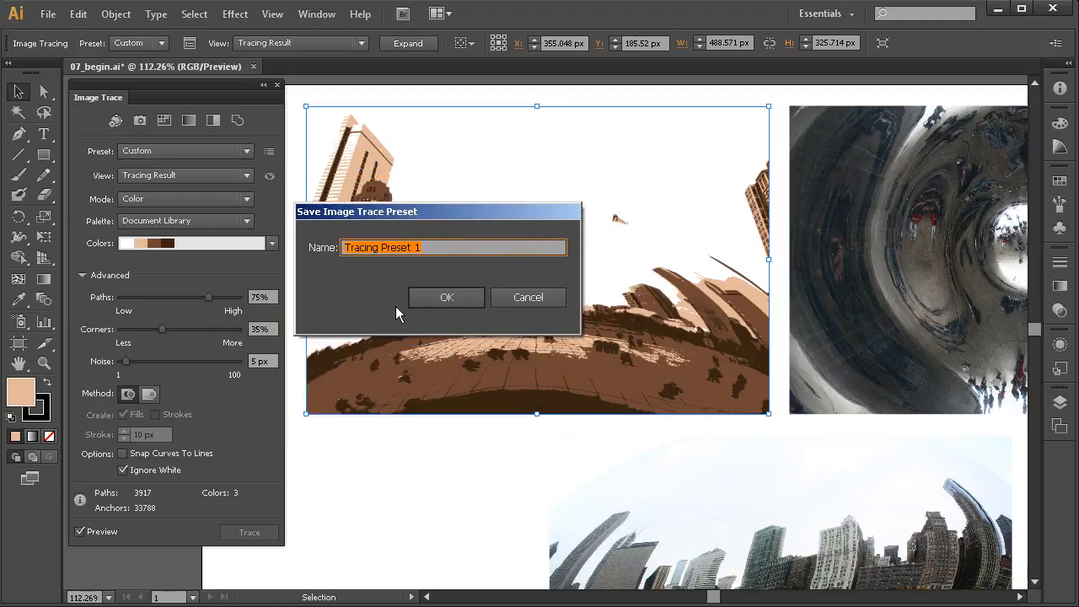
text(Chicago)
click(464, 298)
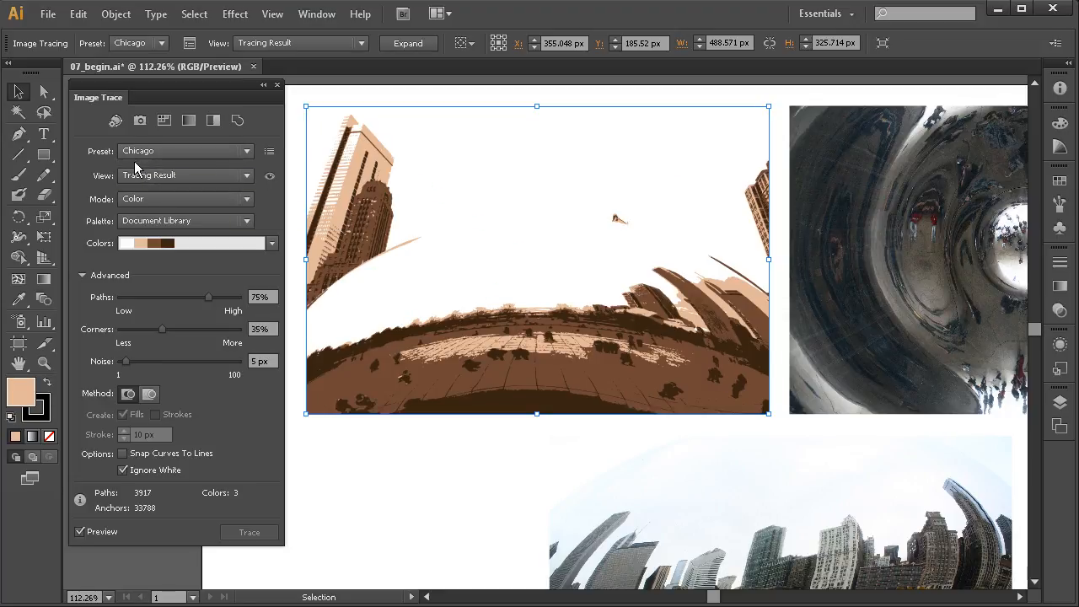
click(246, 151)
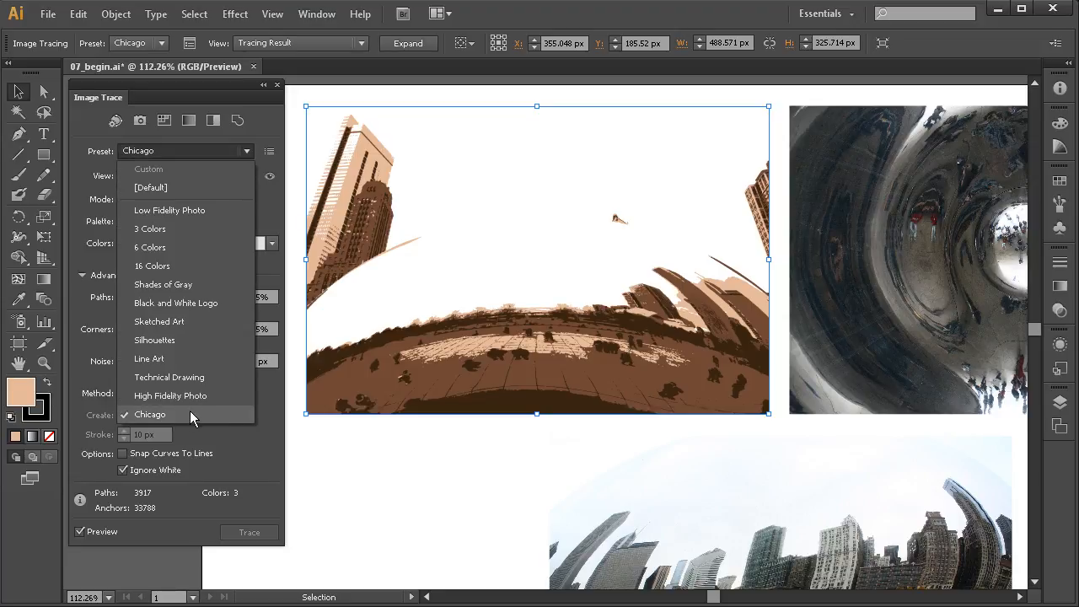
click(272, 128)
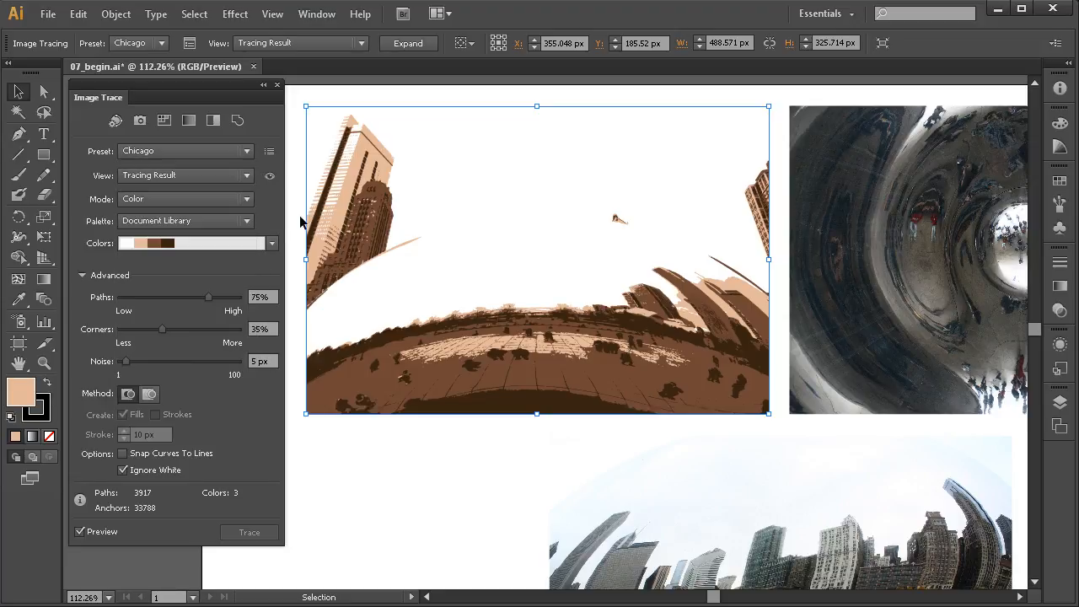
- Trace the upper-right photo of the dark swirling reflection with the Chicago preset
click(400, 447)
drag(678, 422, 641, 417)
ctrl+alt+click(672, 423)
drag(567, 352, 603, 390)
ctrl+alt+click(568, 398)
drag(675, 395, 695, 387)
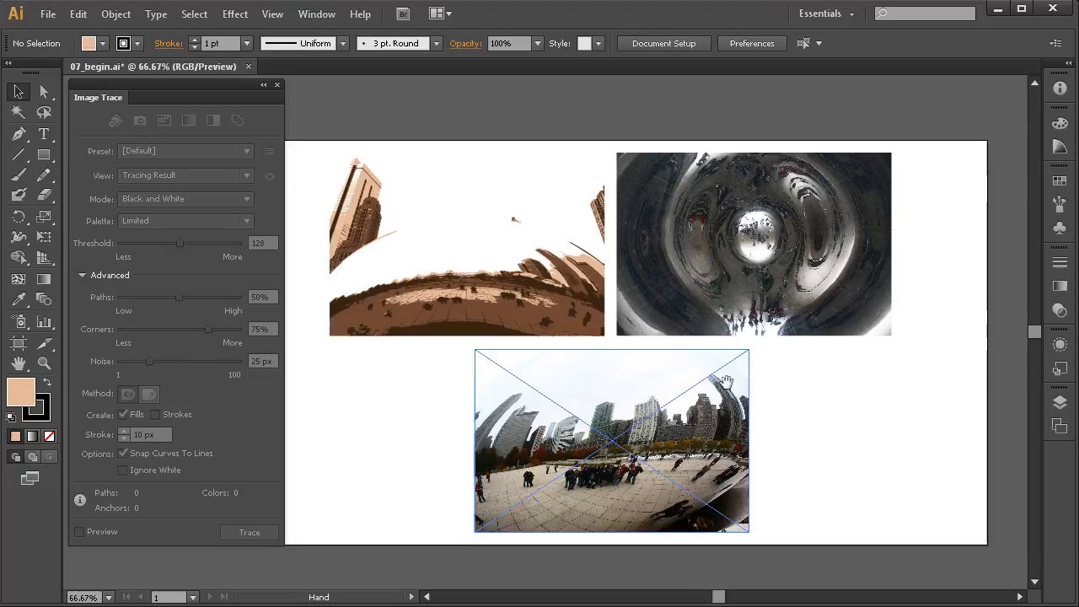
click(876, 305)
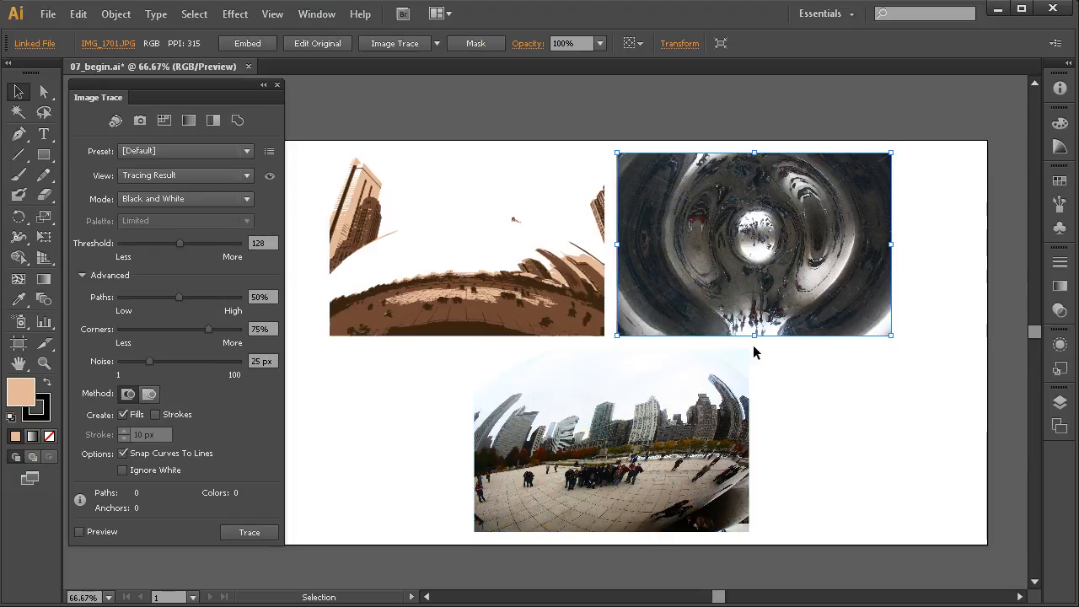
click(238, 155)
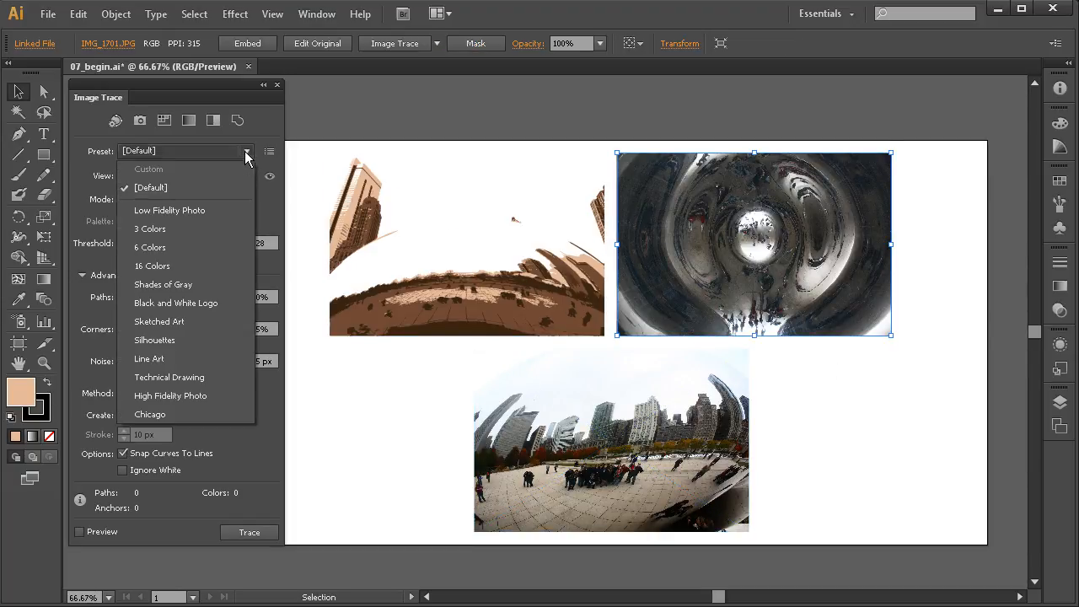
click(188, 413)
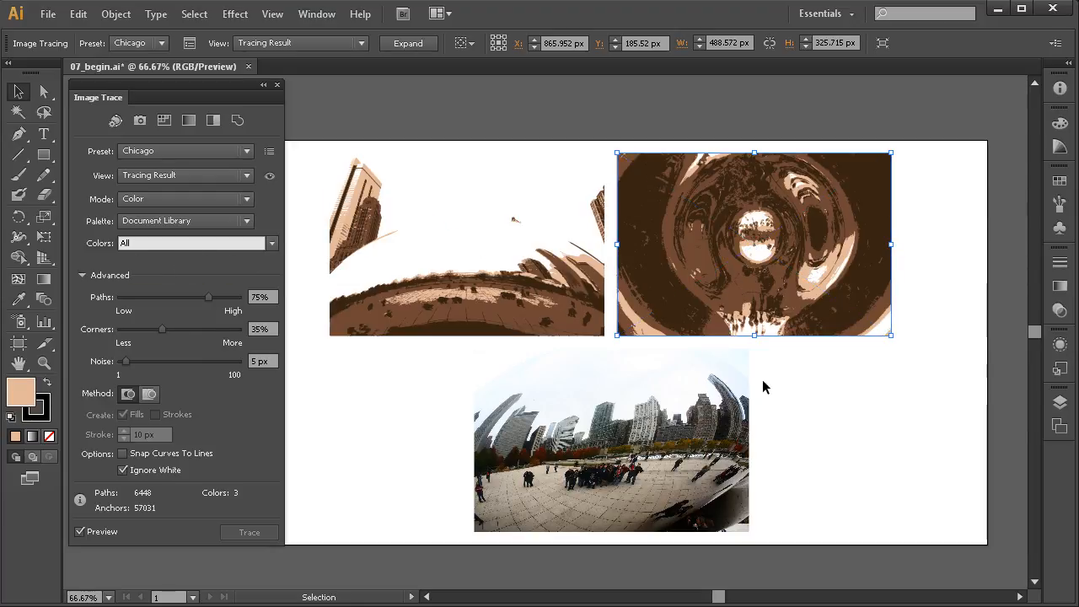
- Trace the lower skyline photo with the Chicago preset
click(717, 413)
click(246, 151)
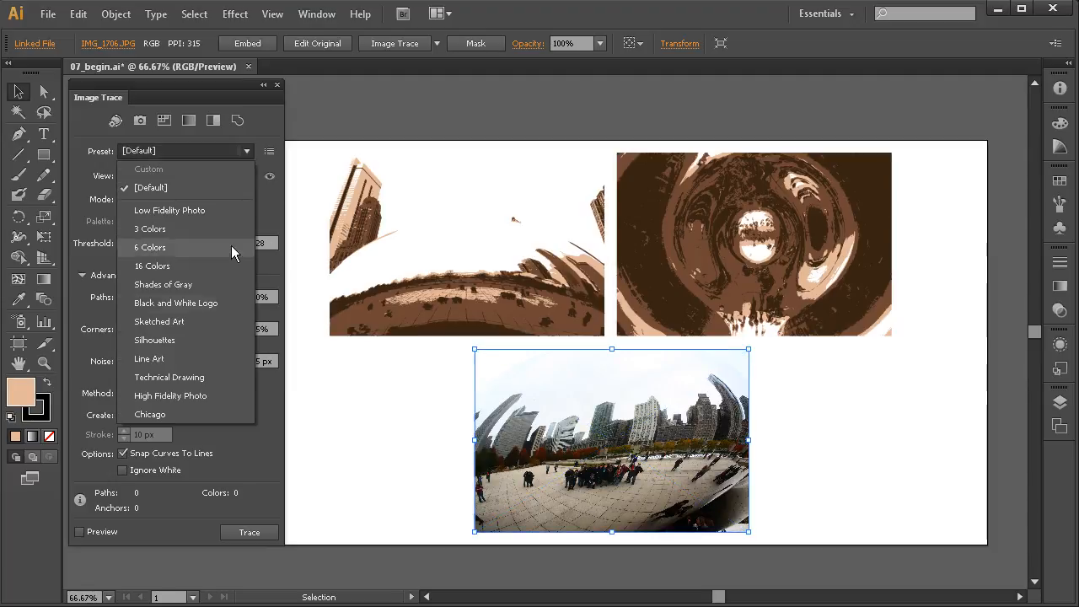
click(209, 410)
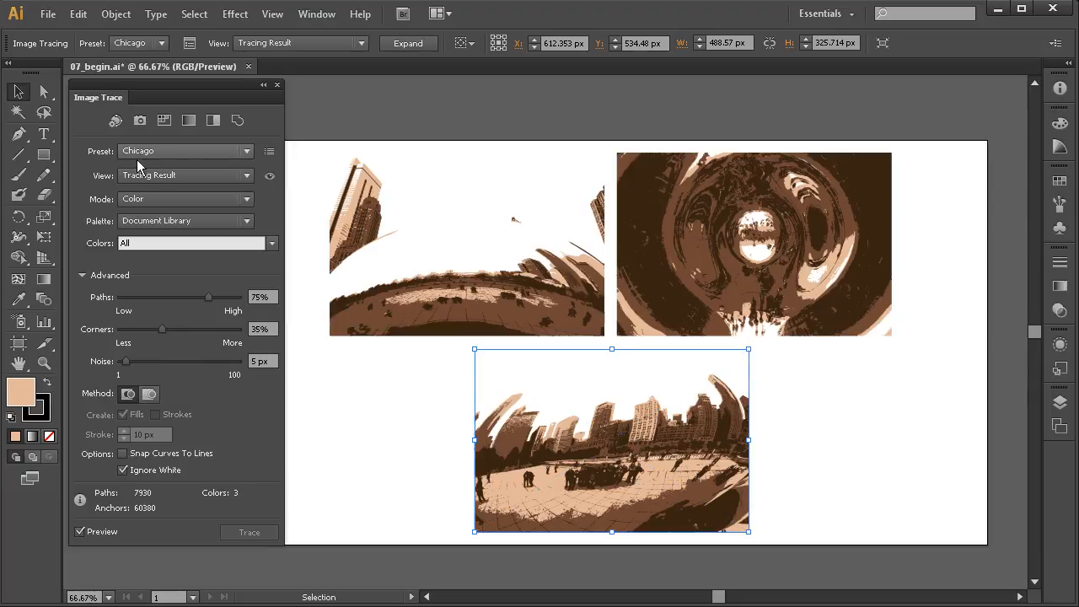
- Open the Chicago tracing preset for renaming and cancel without changing its name
click(268, 151)
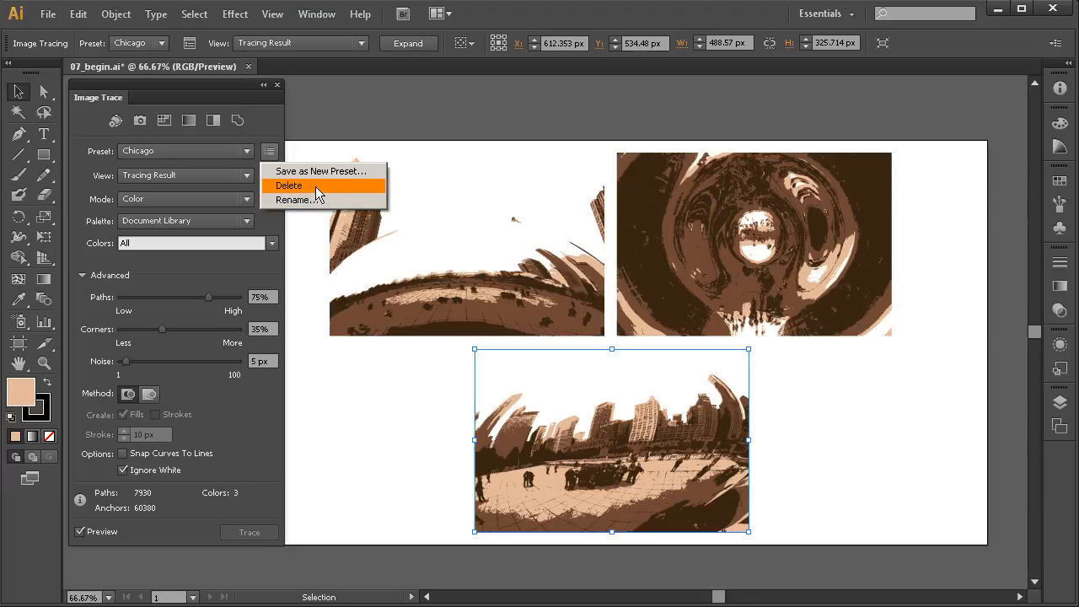
click(306, 200)
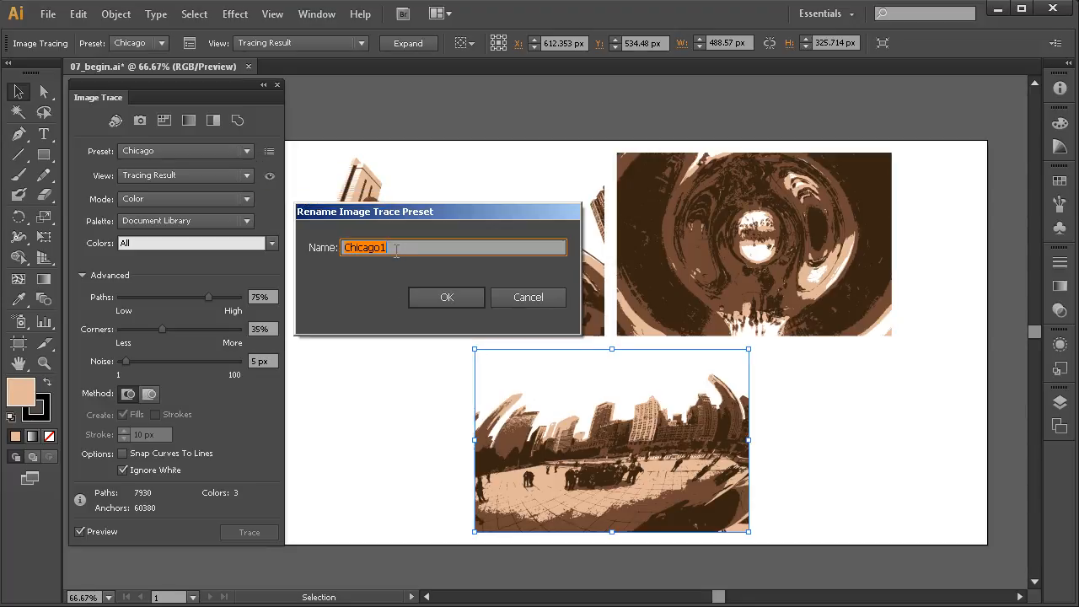
click(529, 299)
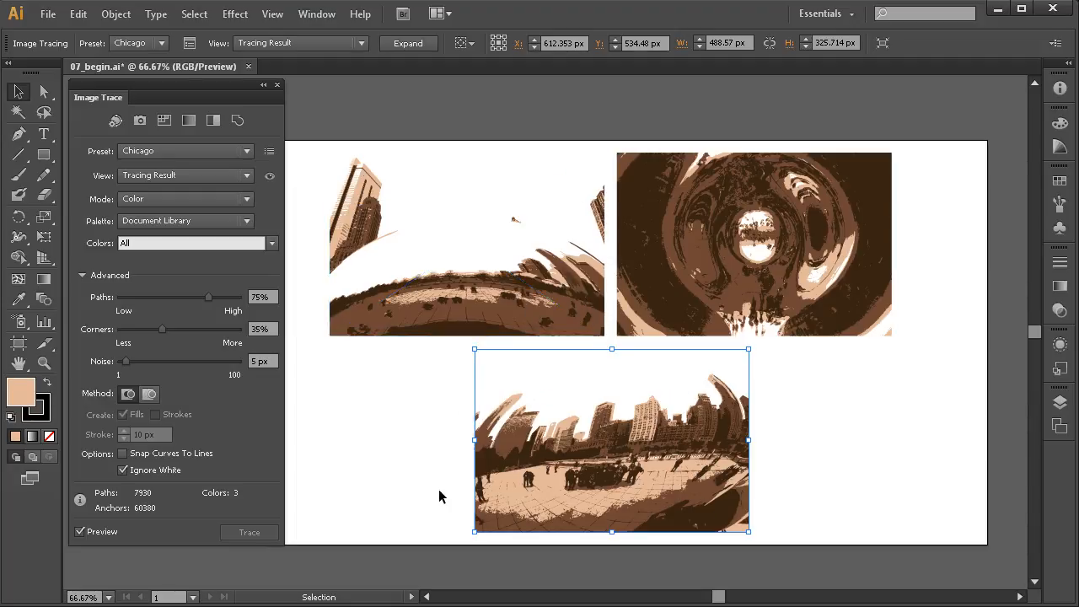
click(246, 151)
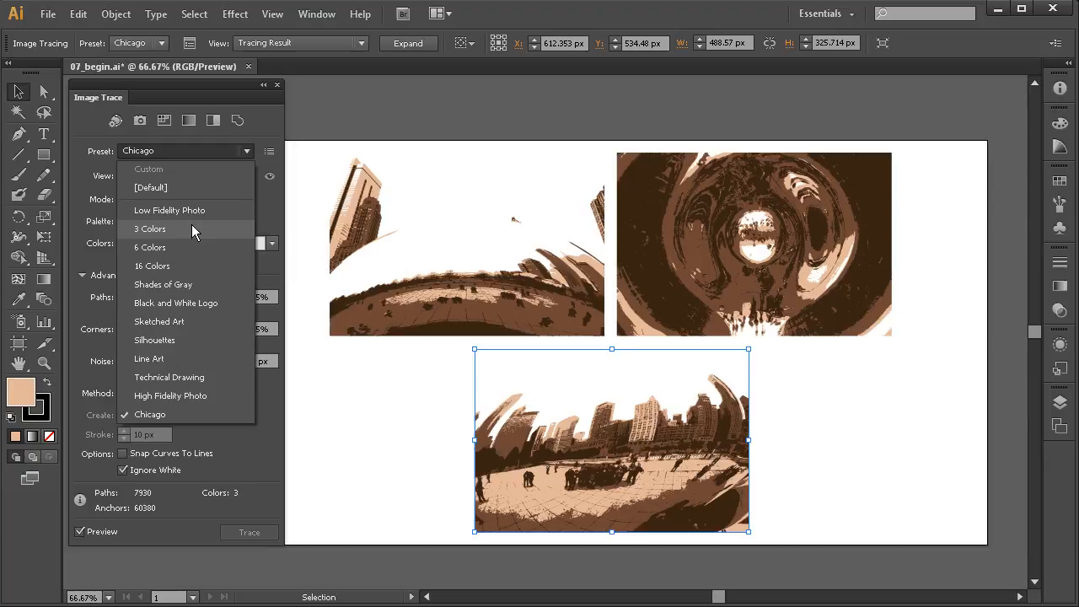
click(268, 129)
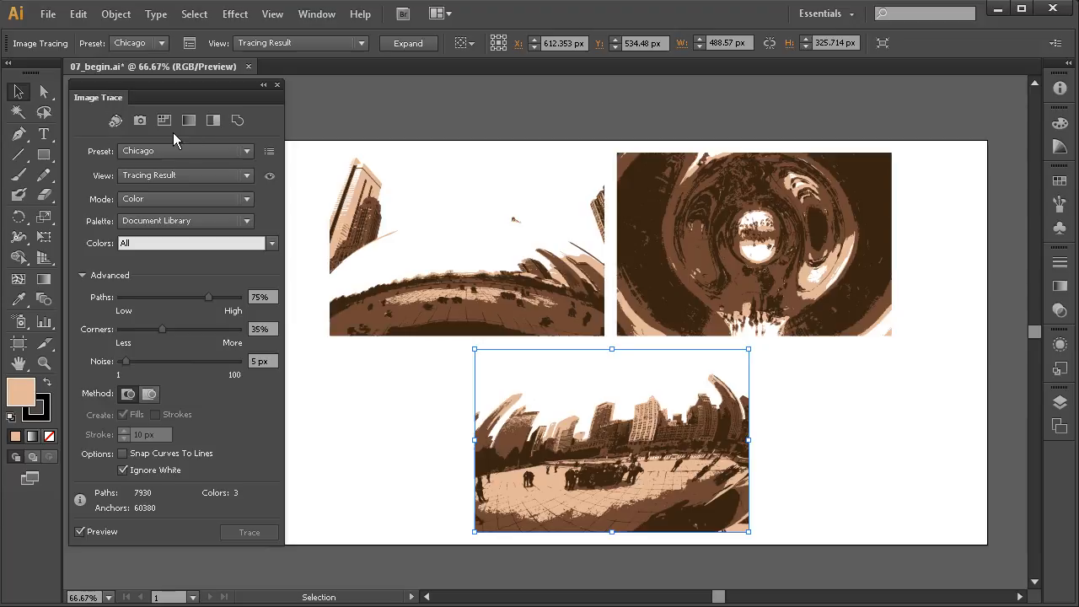
click(246, 156)
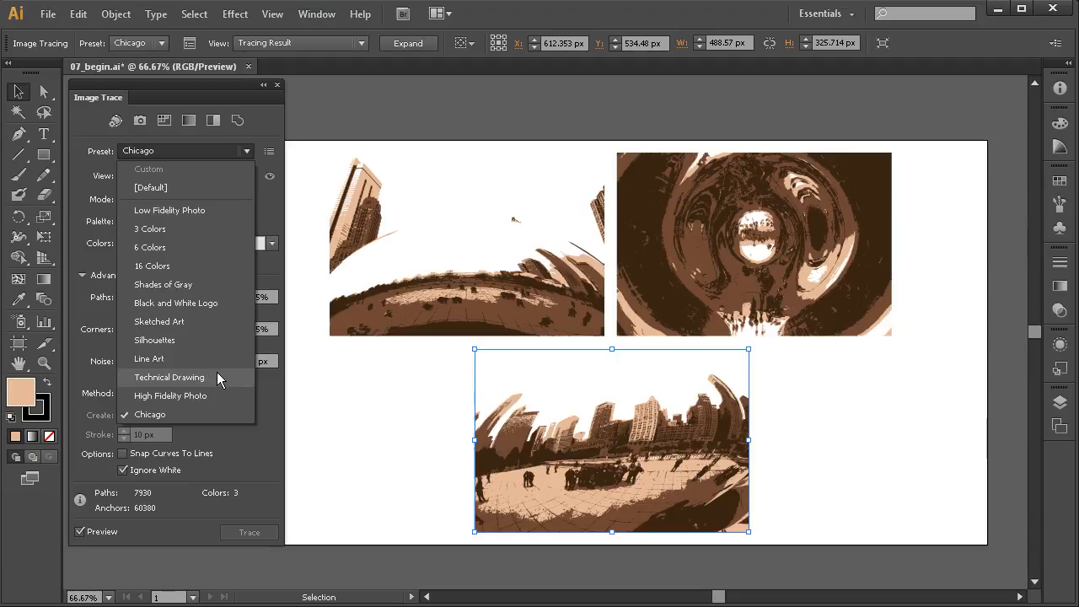
click(263, 128)
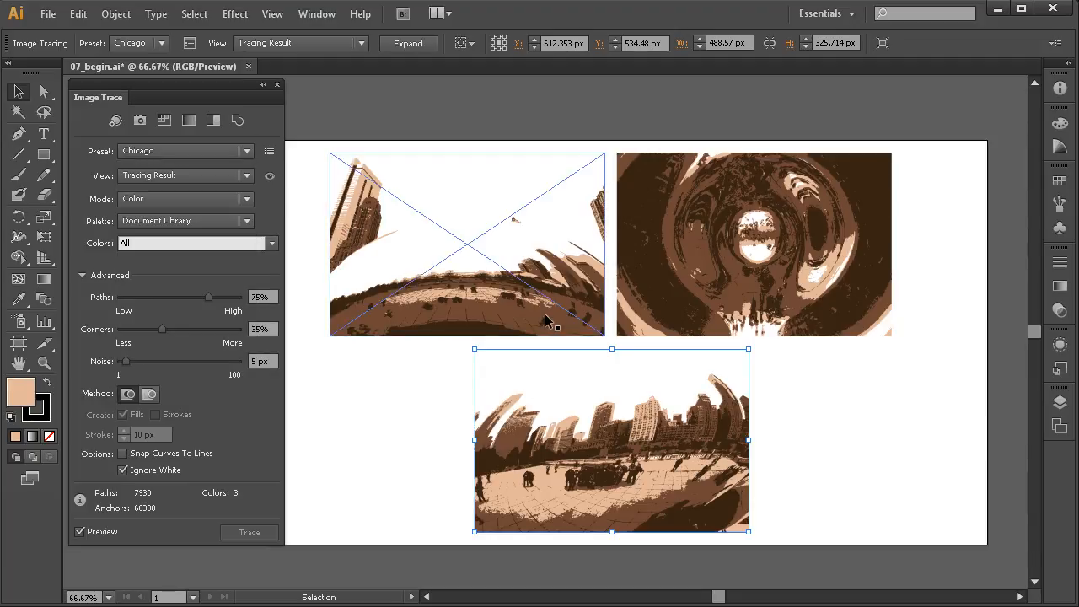